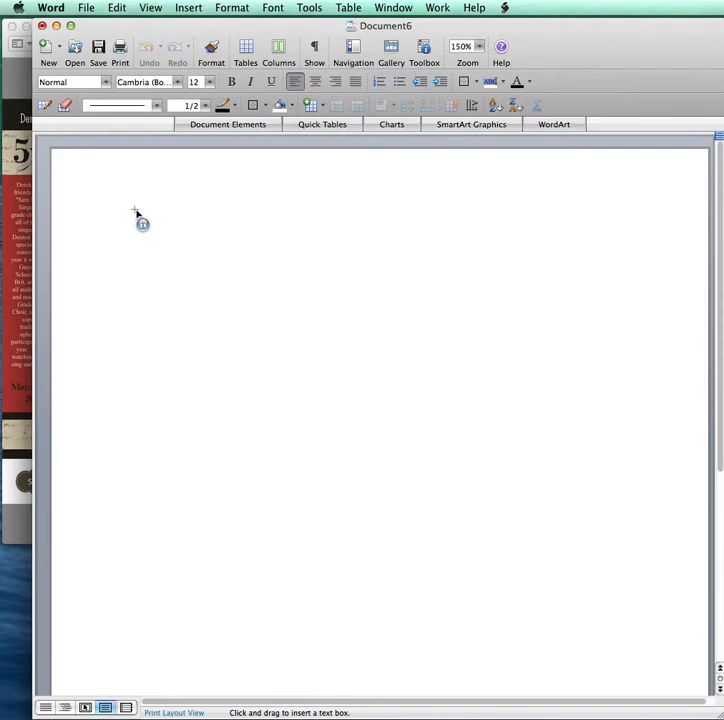
- Drag out a tall, narrow text box starting near the top-left of the page
left_click_drag(135, 211, 223, 517)
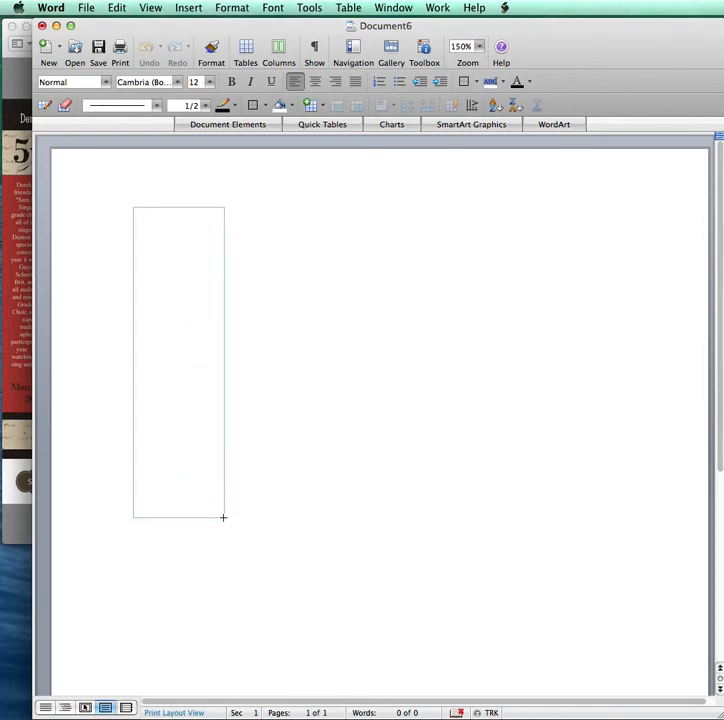
left_click_drag(223, 517, 212, 562)
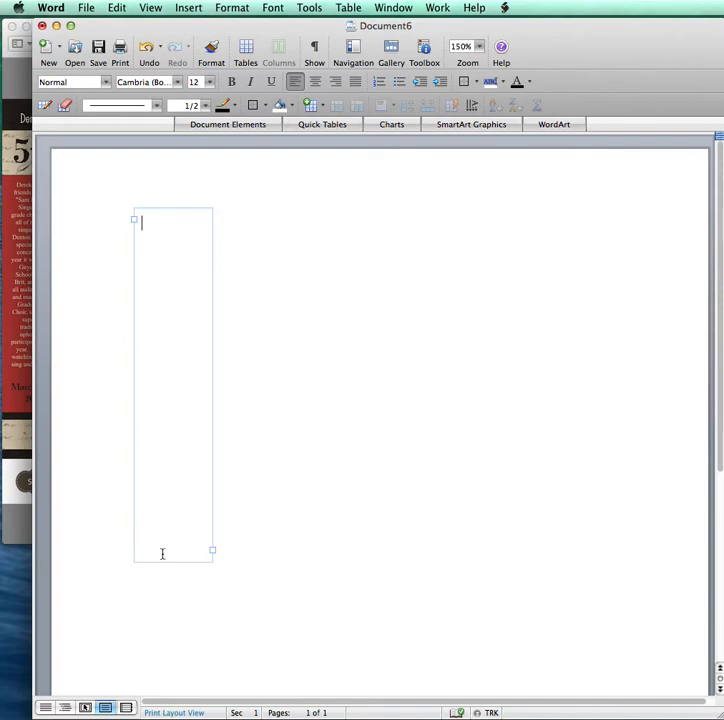
- Set the text box size to Height 6 inches and Width 1 inch in Format Text Box
right_click(161, 211)
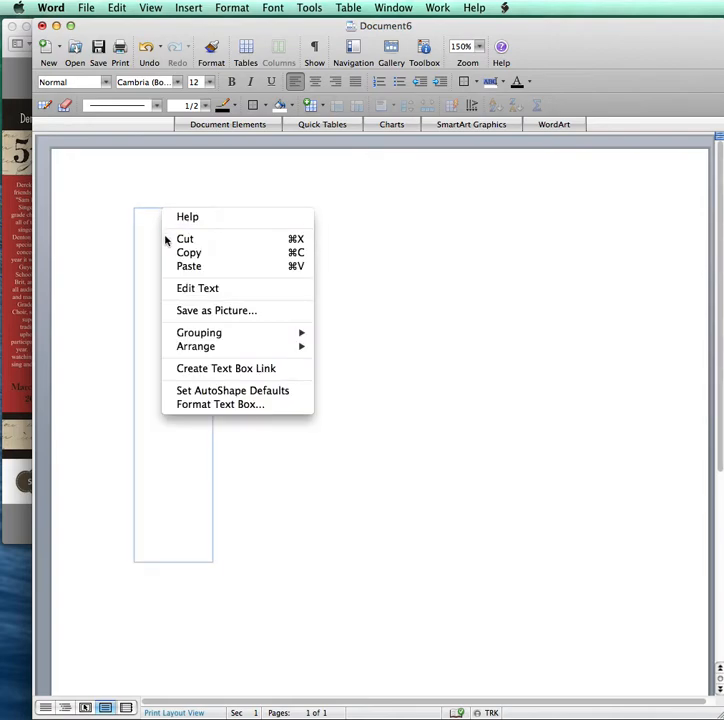
left_click(200, 405)
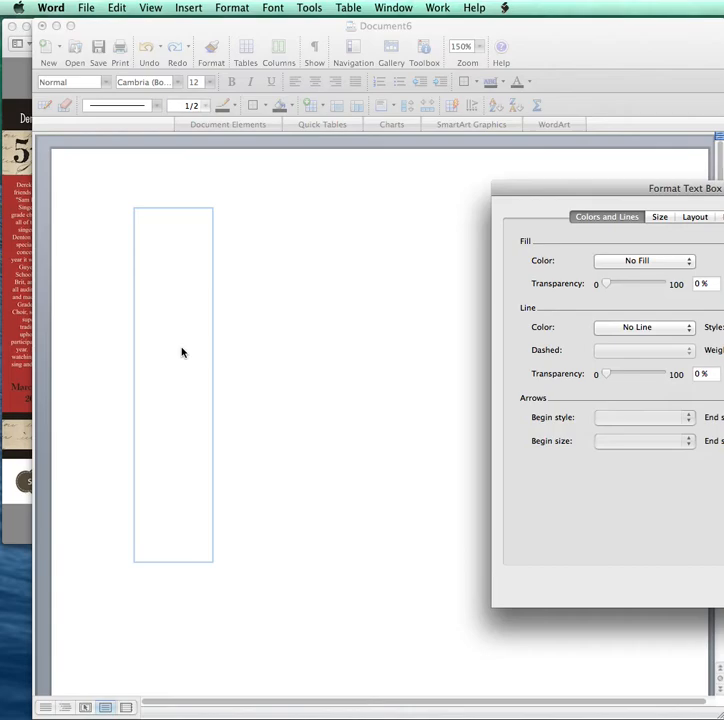
left_click_drag(562, 189, 365, 183)
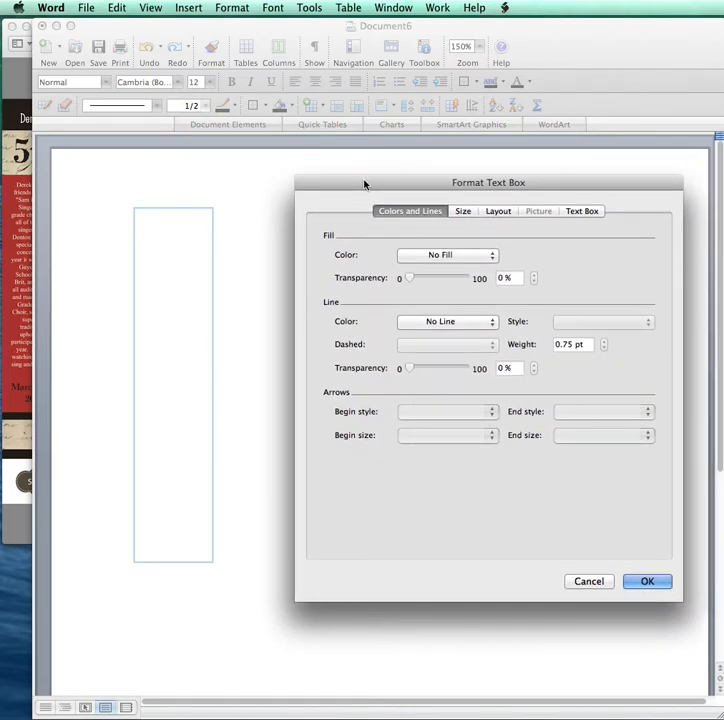
left_click(465, 213)
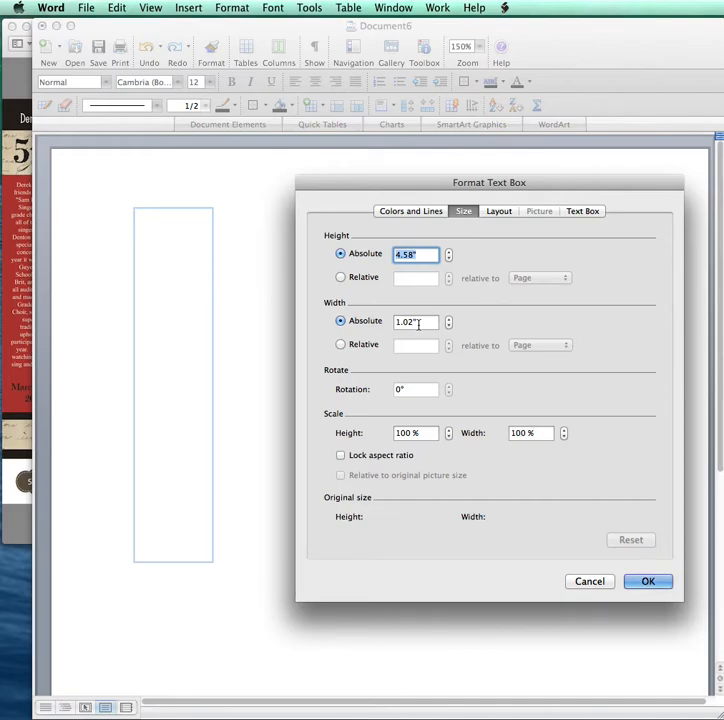
left_click_drag(421, 323, 358, 321)
type("1")
left_click_drag(433, 254, 377, 254)
type("6")
key("Tab")
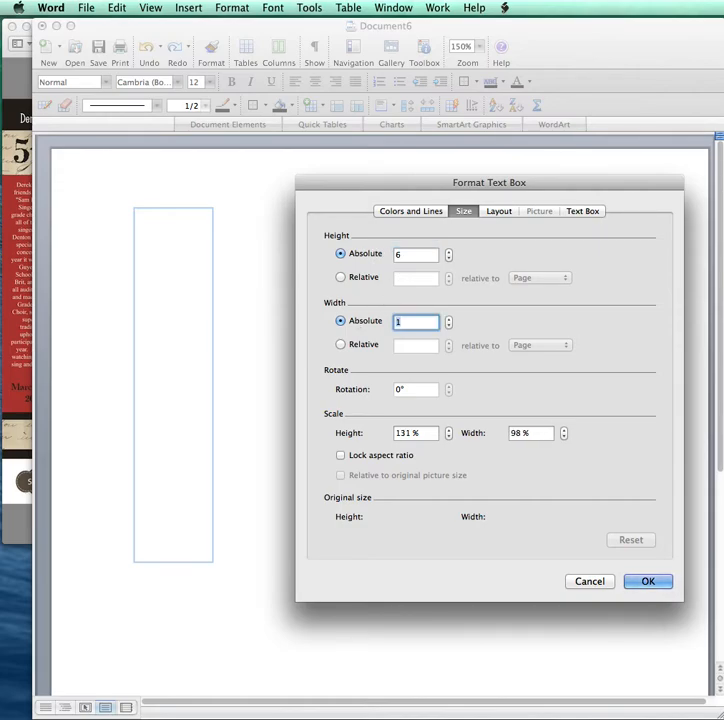
left_click(648, 582)
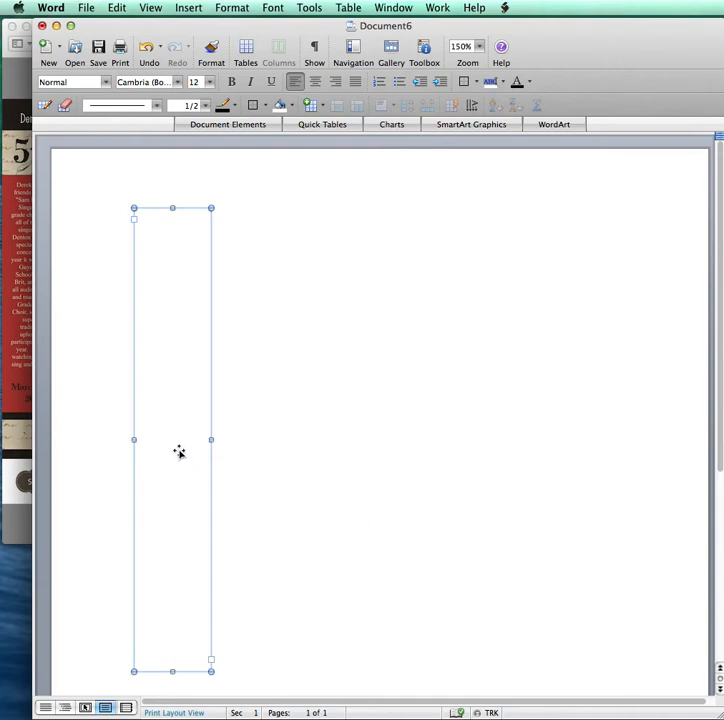
- Type the concert message into the box, ending 'So proud of this young man!'
scroll(346, 392, "down", 1)
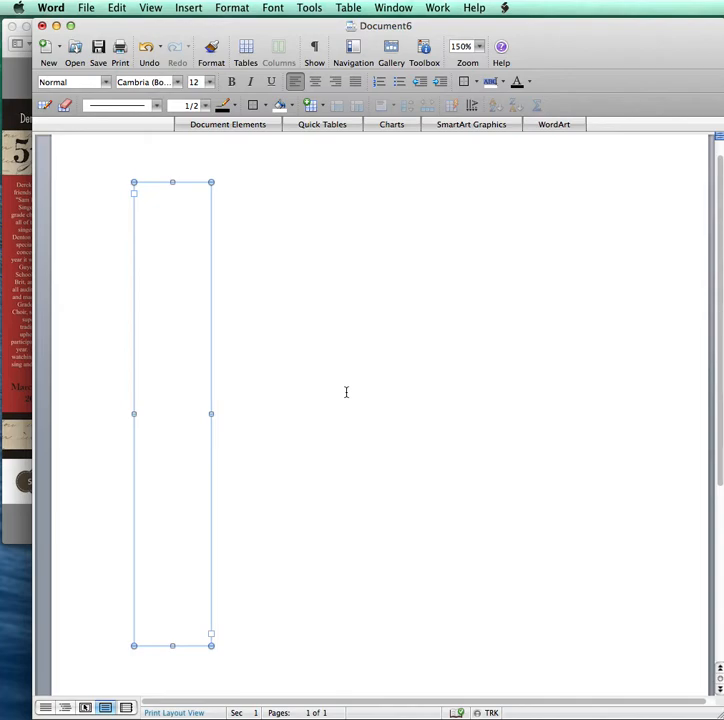
left_click(169, 210)
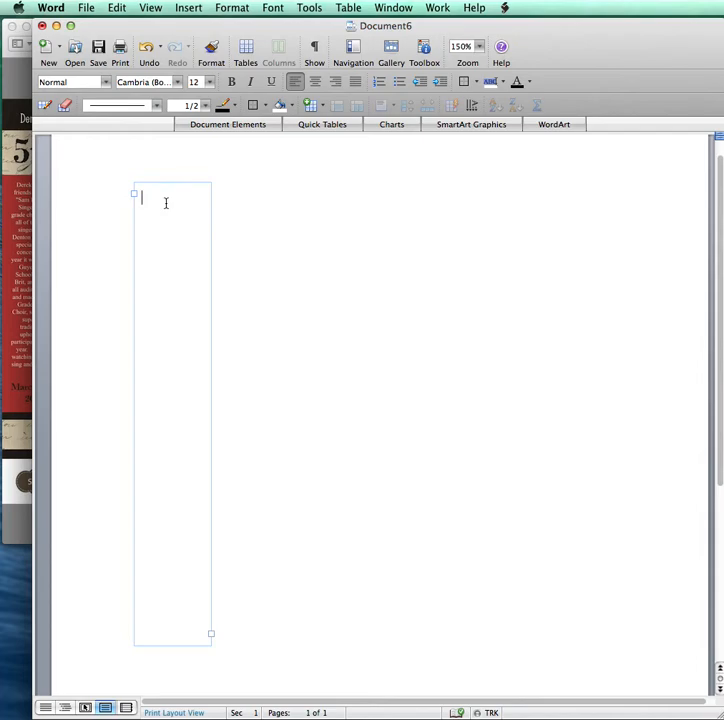
type("We had such a great time at Derek's concert. So proud")
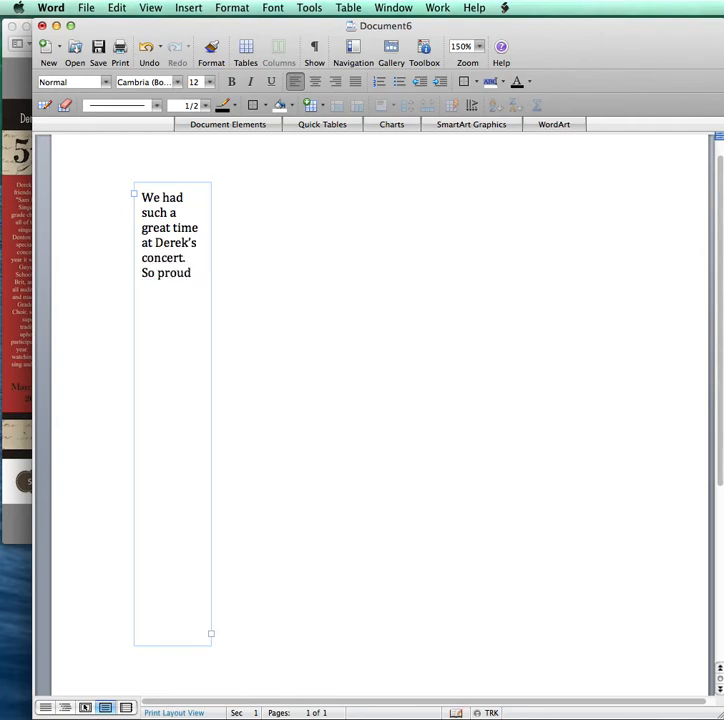
type(" of this young man")
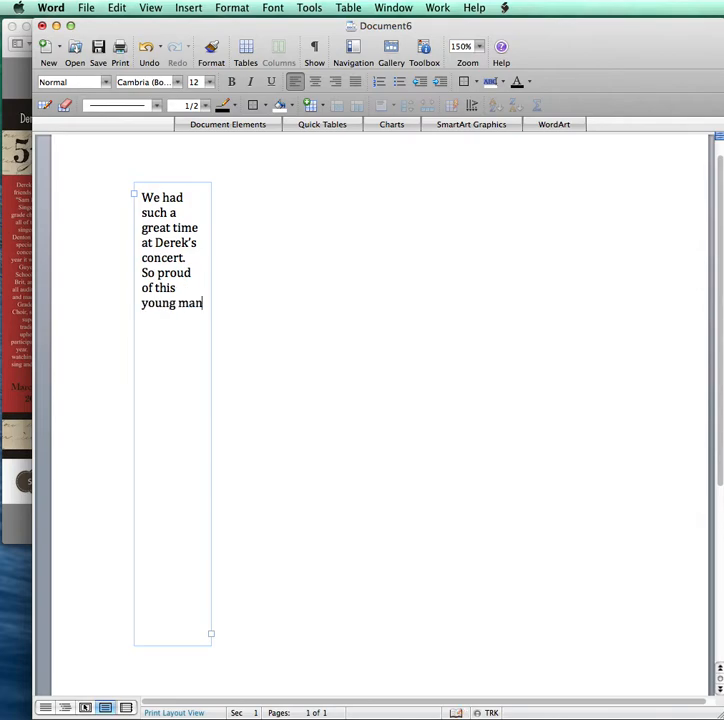
type("!")
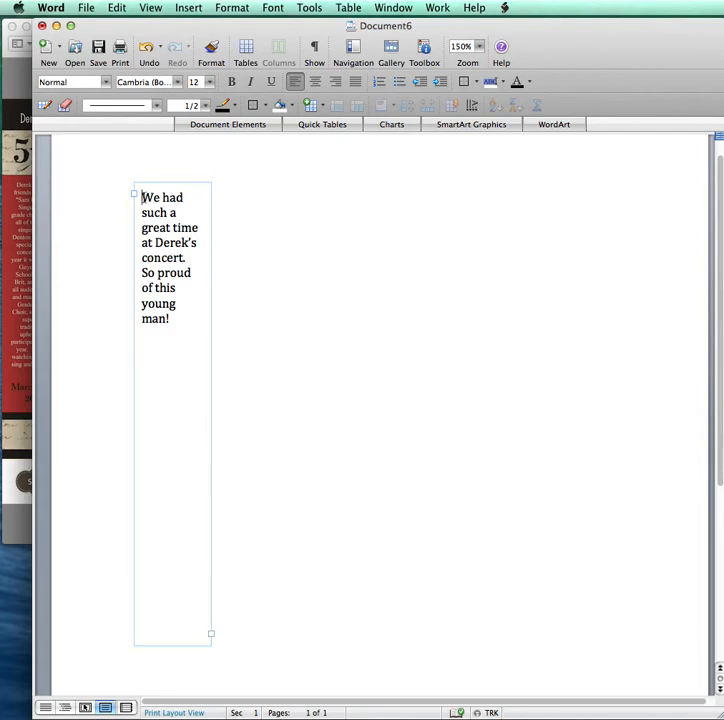
- Make all the box text 16 pt and leave it aligned left
left_click_drag(141, 197, 178, 630)
left_click(209, 82)
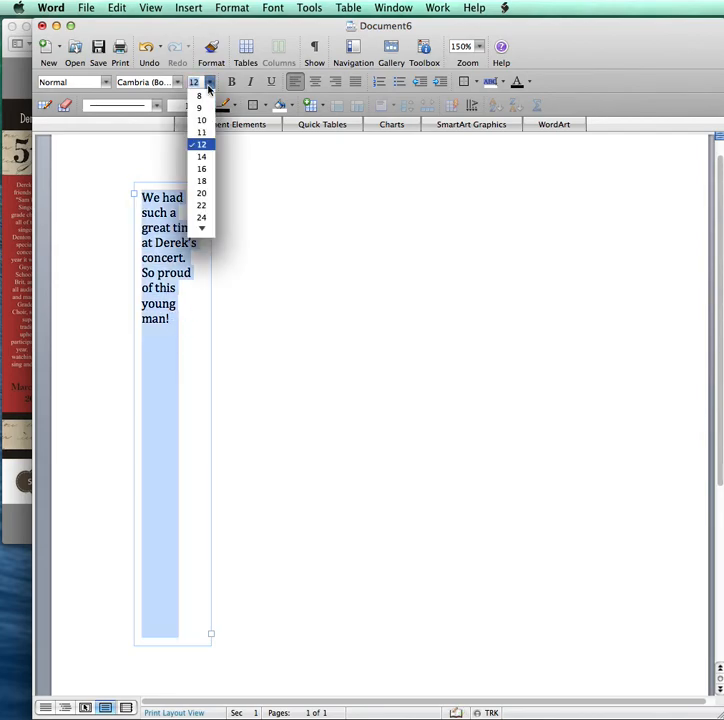
left_click(199, 156)
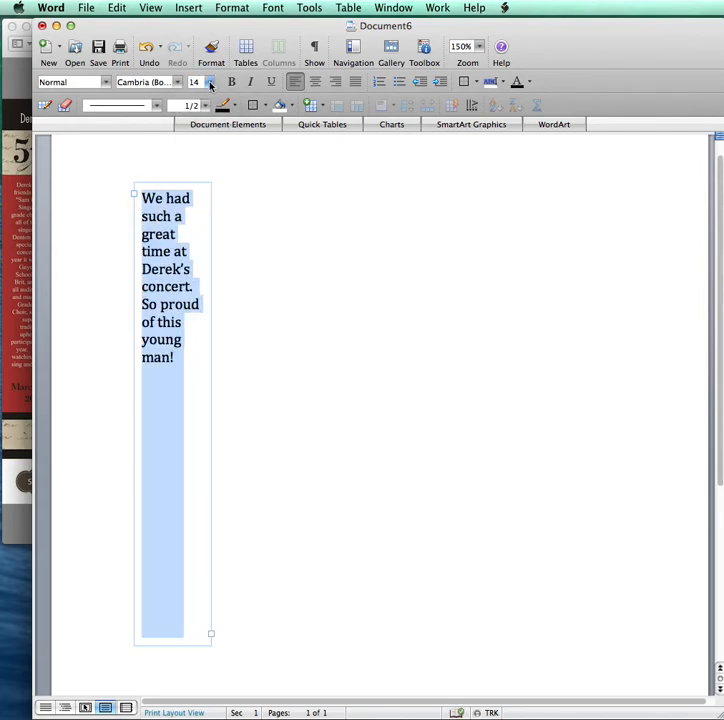
left_click(209, 82)
left_click(200, 167)
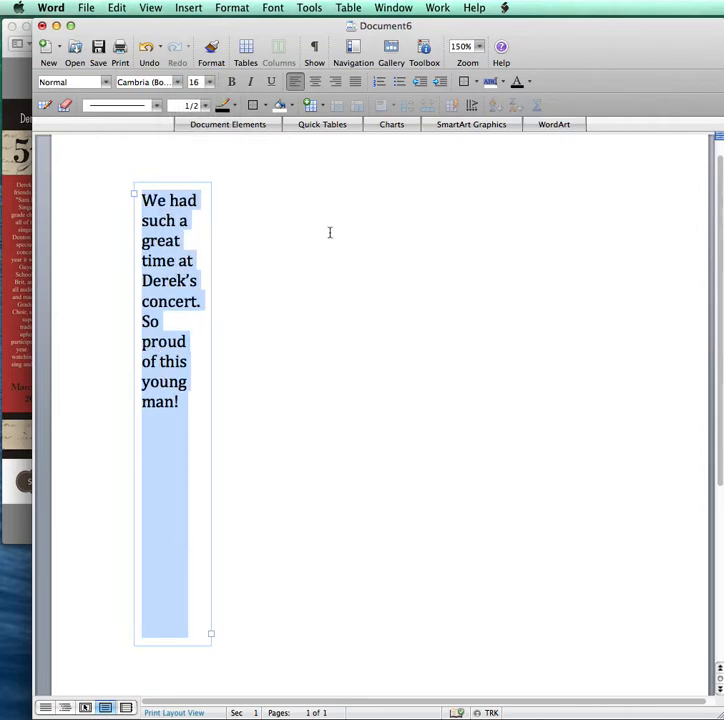
left_click(314, 82)
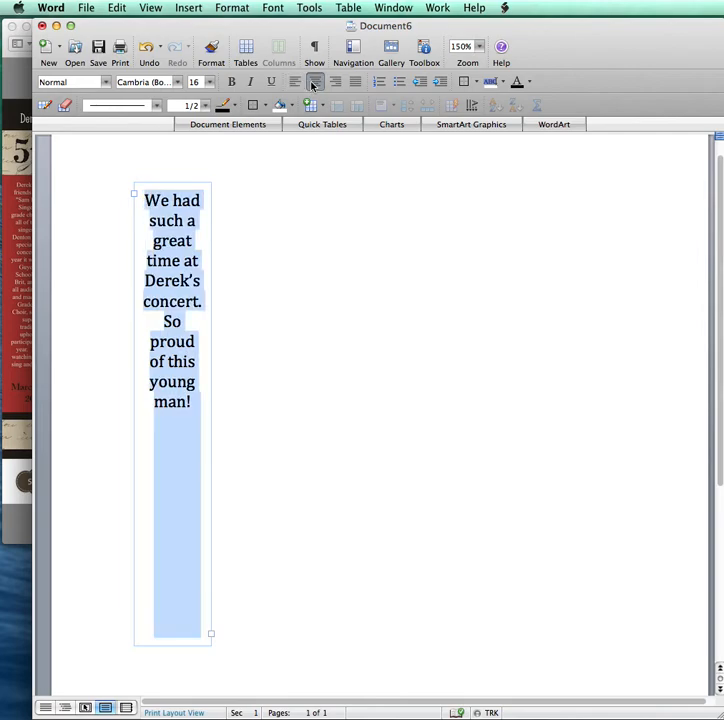
left_click(336, 84)
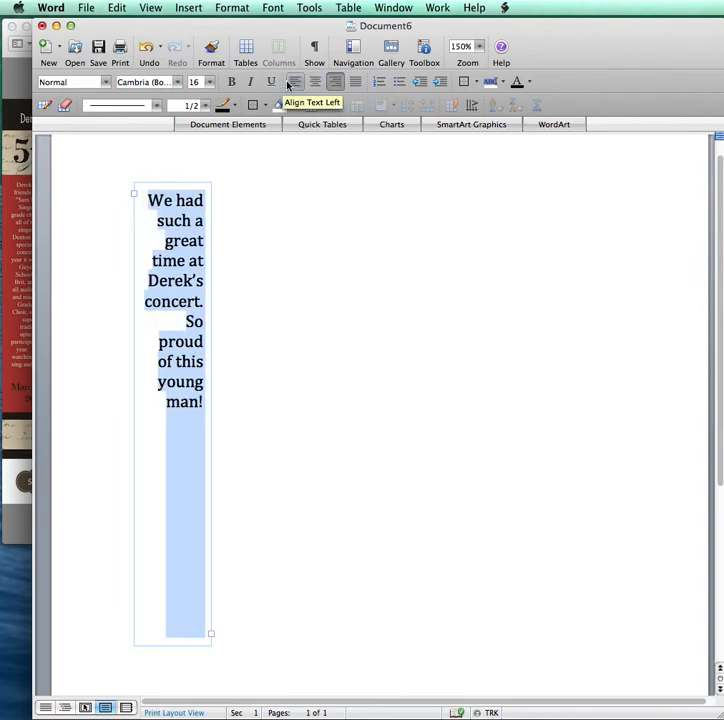
left_click(290, 83)
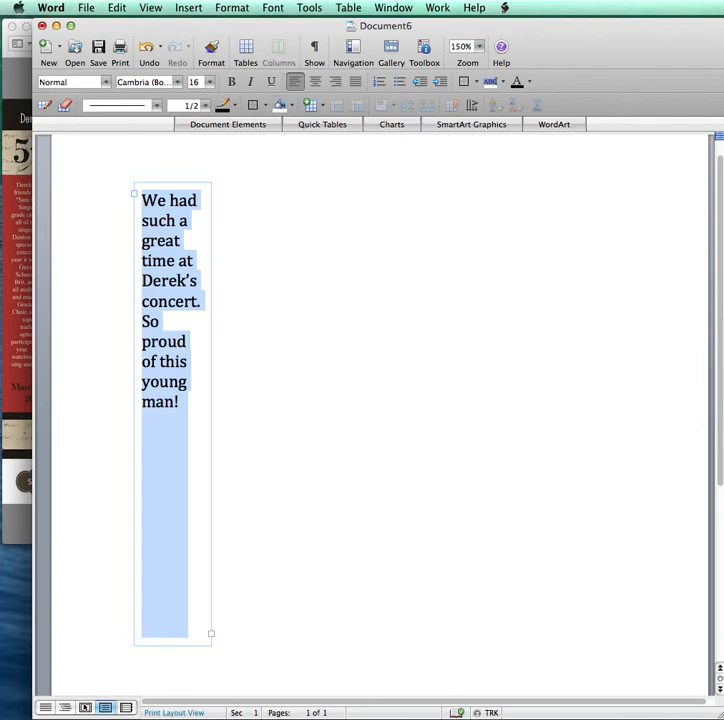
left_click(220, 206)
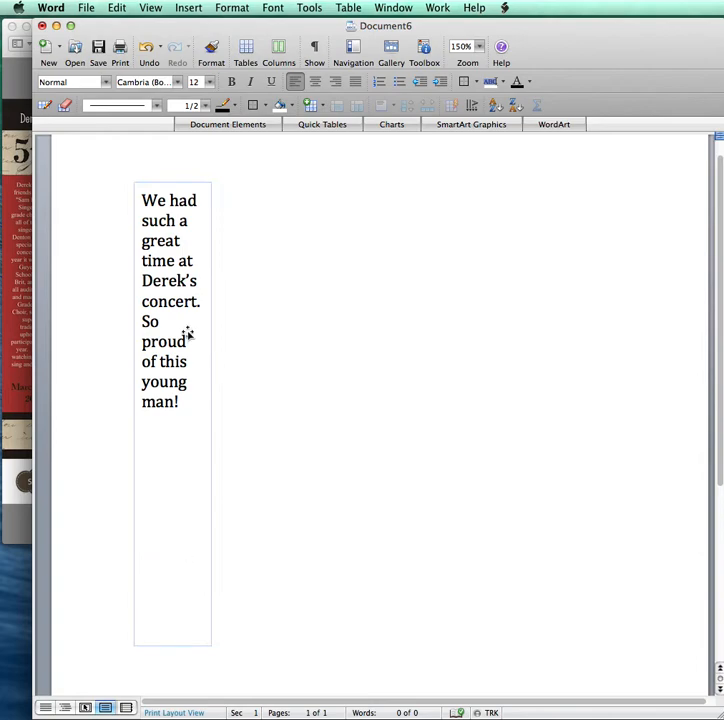
- Set the text box Line Color to black under Colors and Lines
left_click(183, 228)
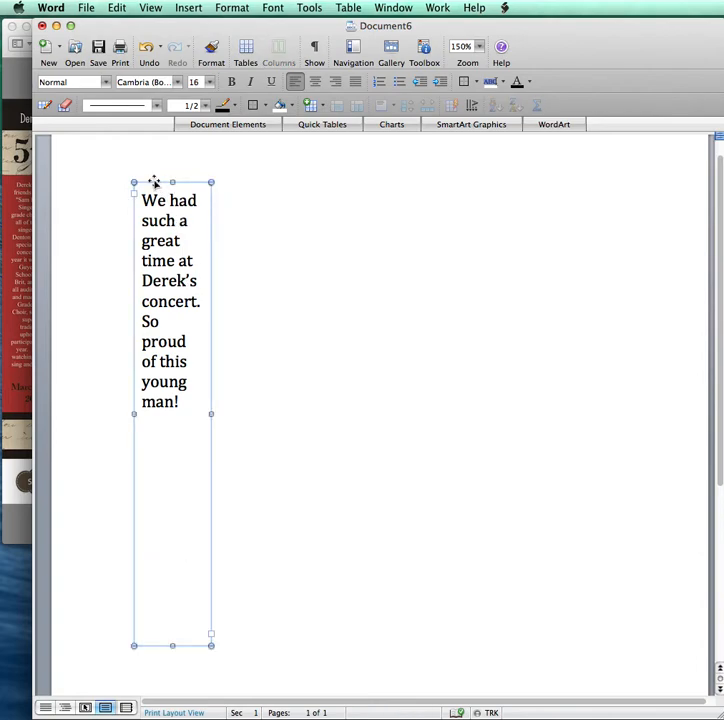
right_click(154, 181)
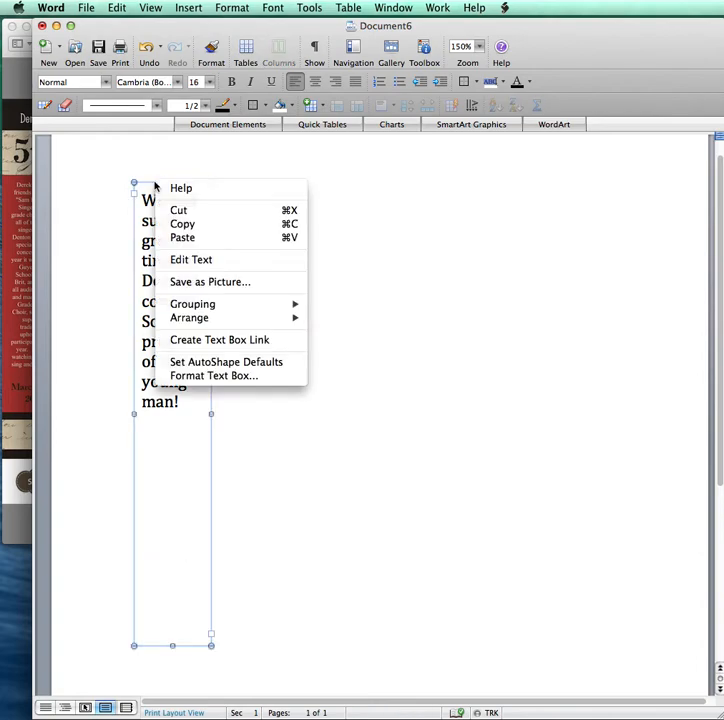
left_click(200, 376)
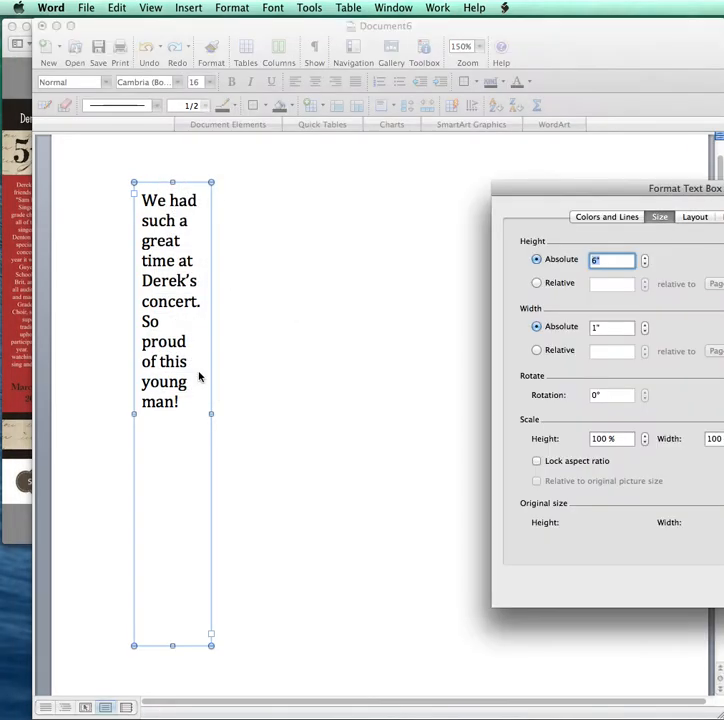
left_click(605, 218)
left_click_drag(590, 185, 381, 181)
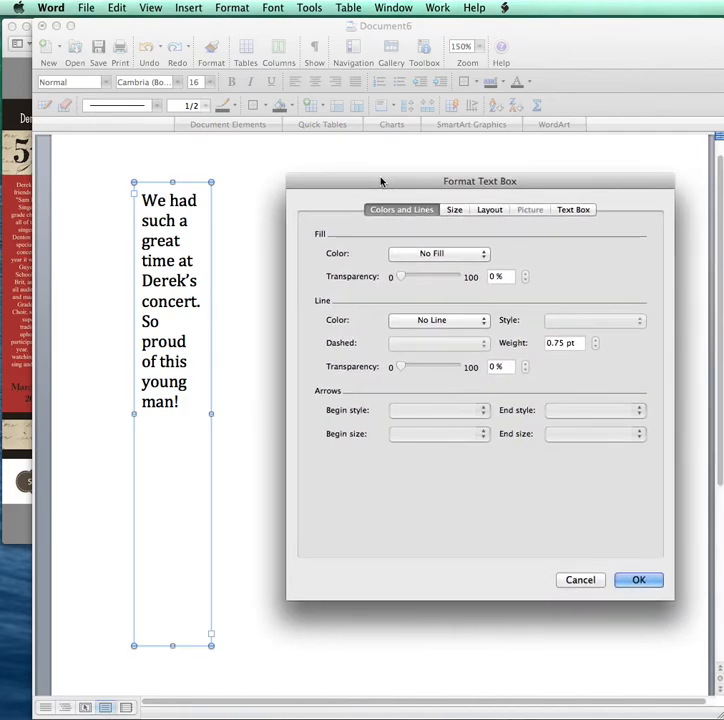
left_click(410, 325)
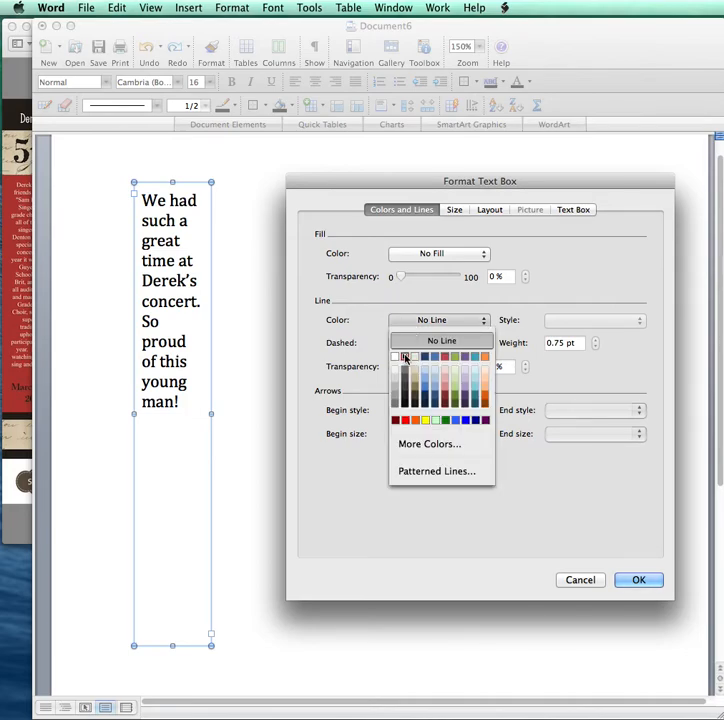
left_click(404, 357)
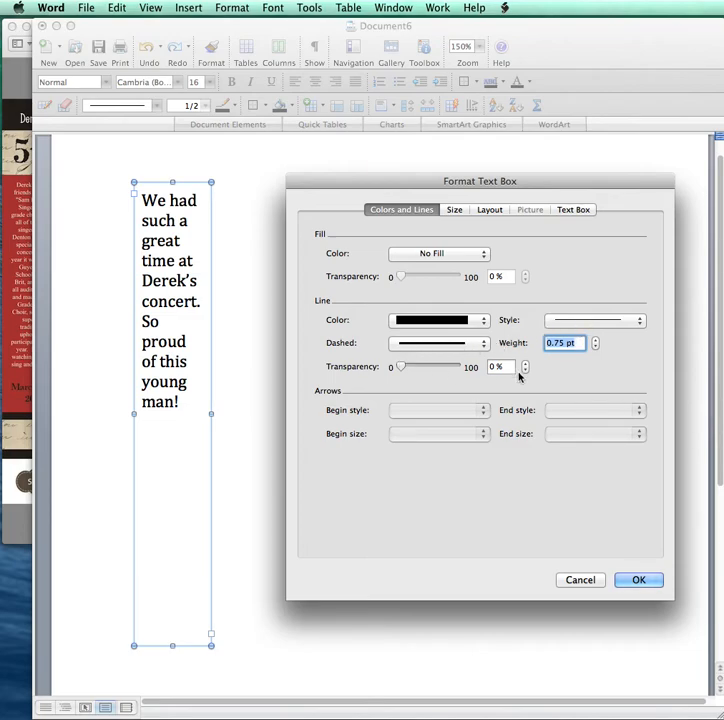
left_click(638, 581)
left_click(286, 340)
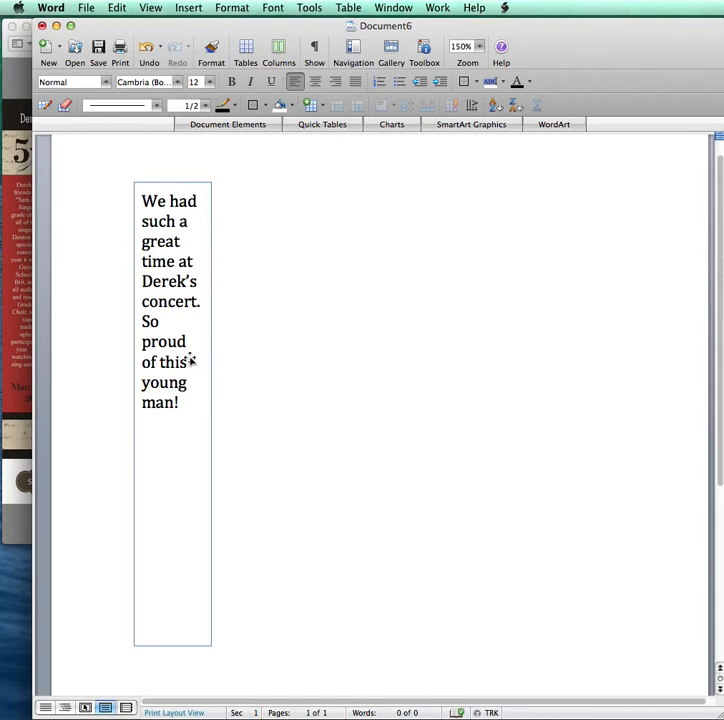
- Set the text box Fill Color to orange in Format Text Box
left_click(146, 204)
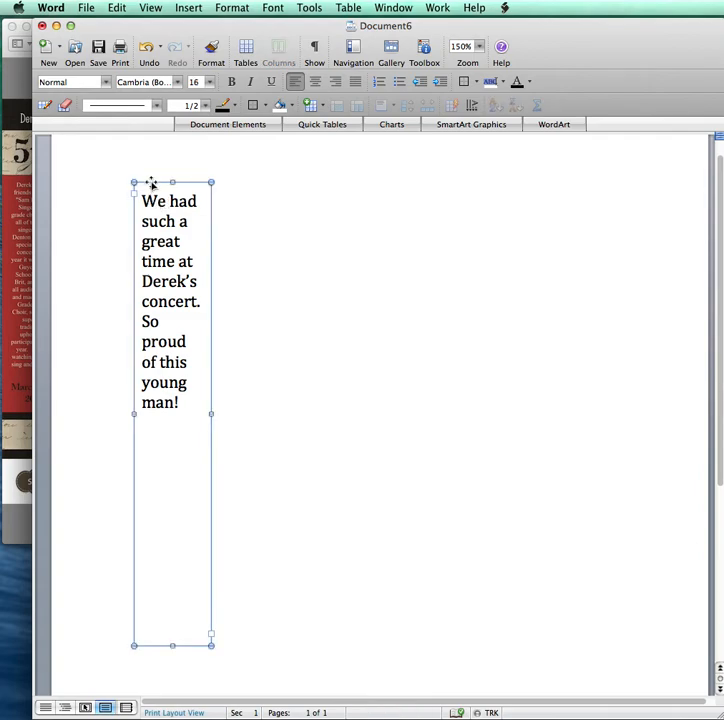
right_click(152, 187)
left_click(207, 378)
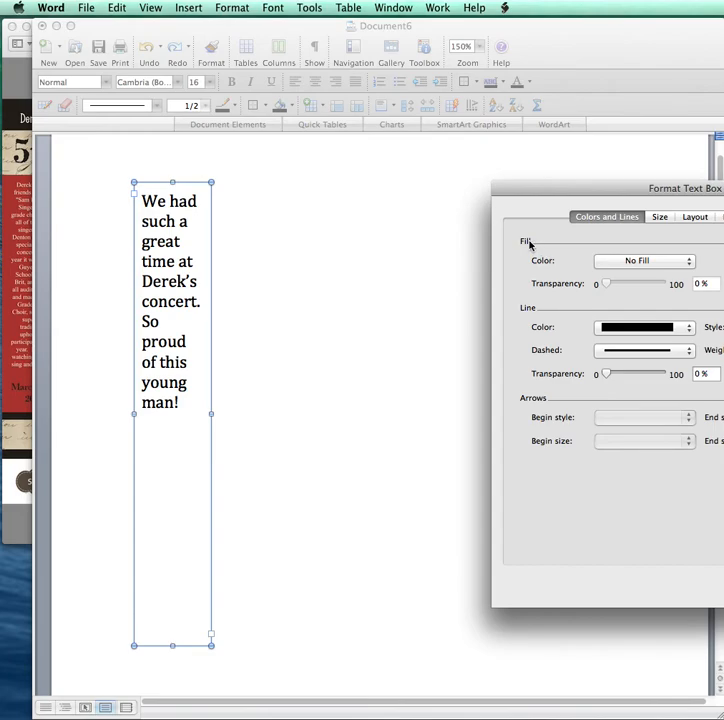
left_click(629, 262)
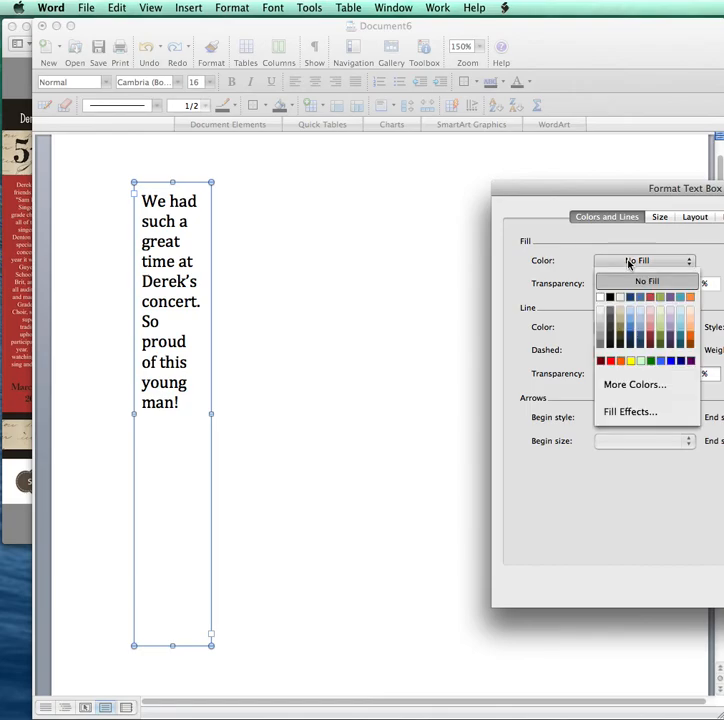
left_click(690, 298)
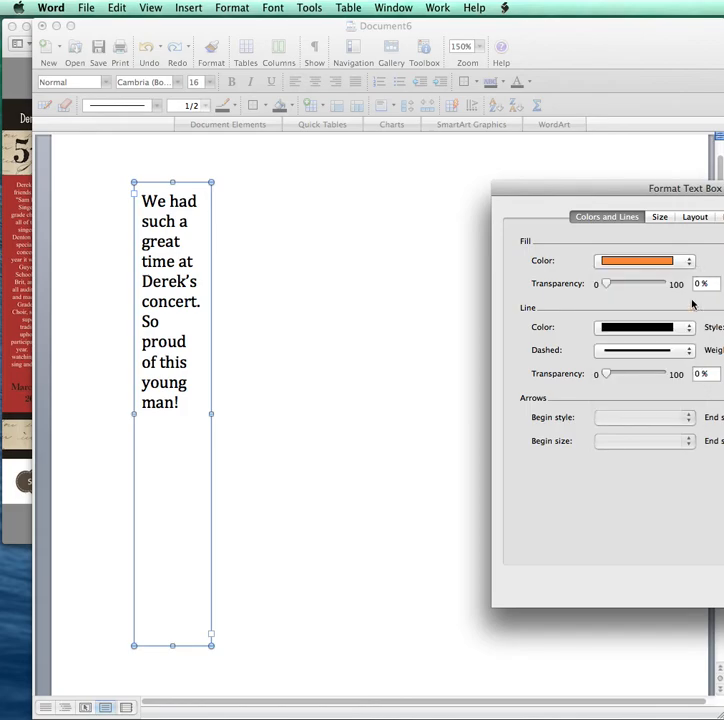
left_click_drag(640, 191, 417, 195)
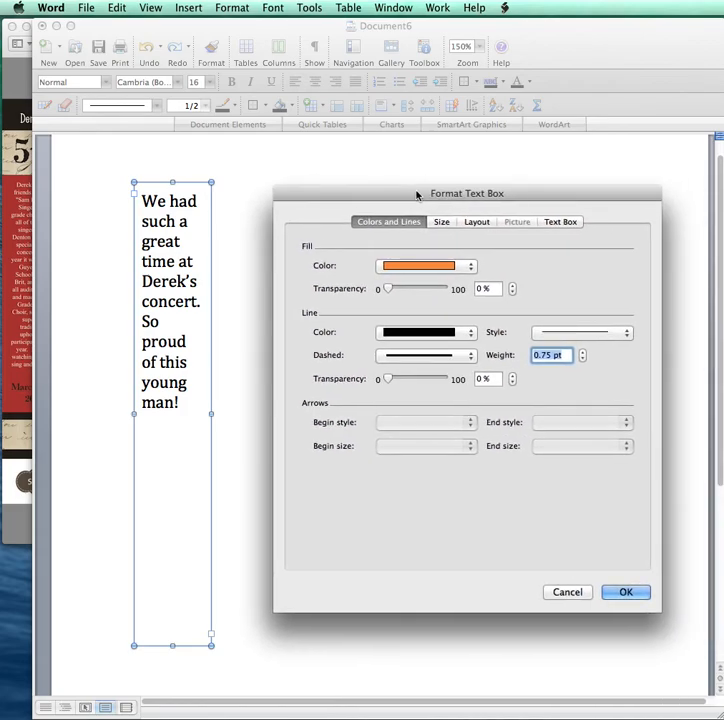
left_click(620, 591)
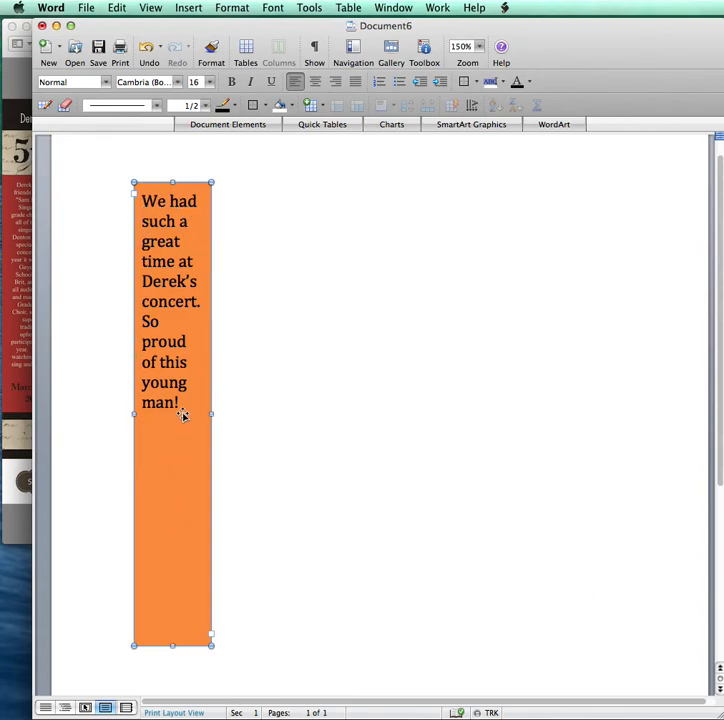
- Reopen Format Text Box, cancel without changes, then select all the box text
left_click(181, 395)
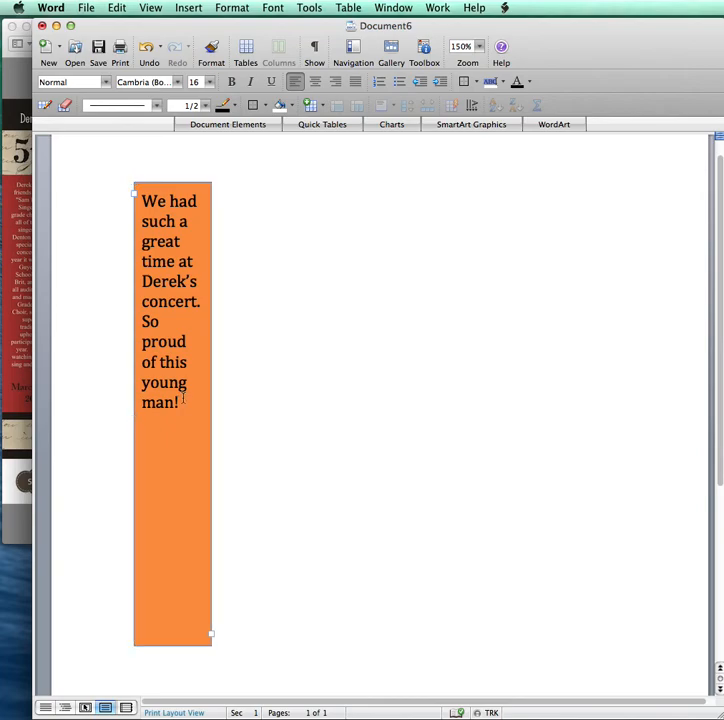
right_click(163, 185)
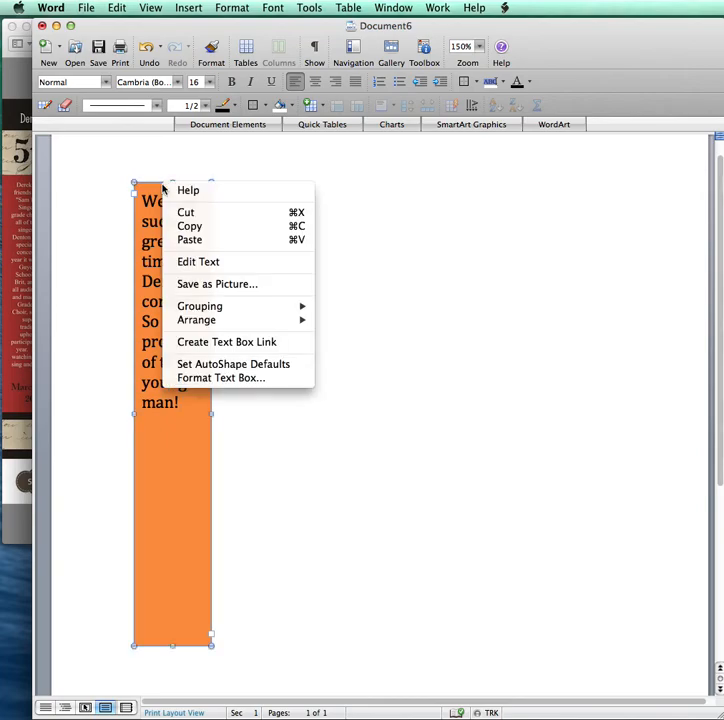
left_click(204, 380)
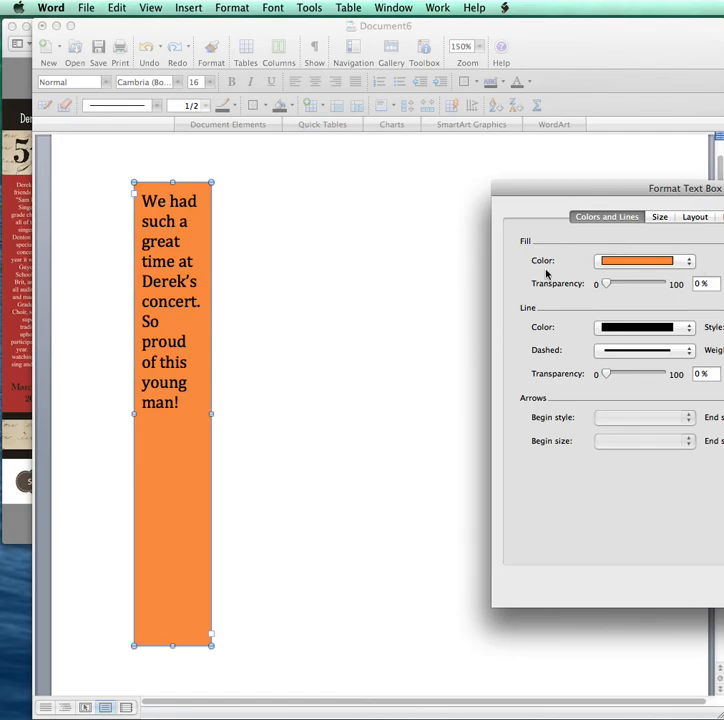
left_click_drag(537, 194, 339, 191)
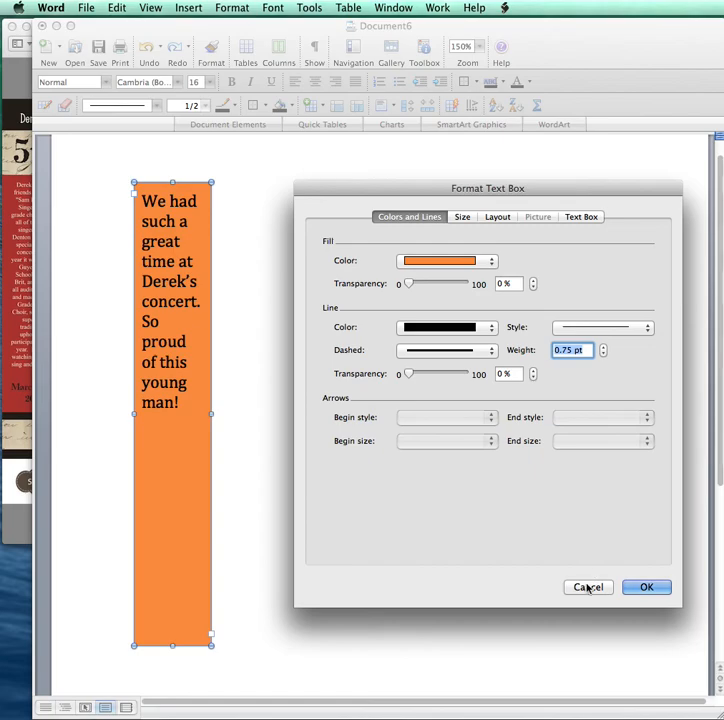
left_click(587, 589)
left_click(197, 421)
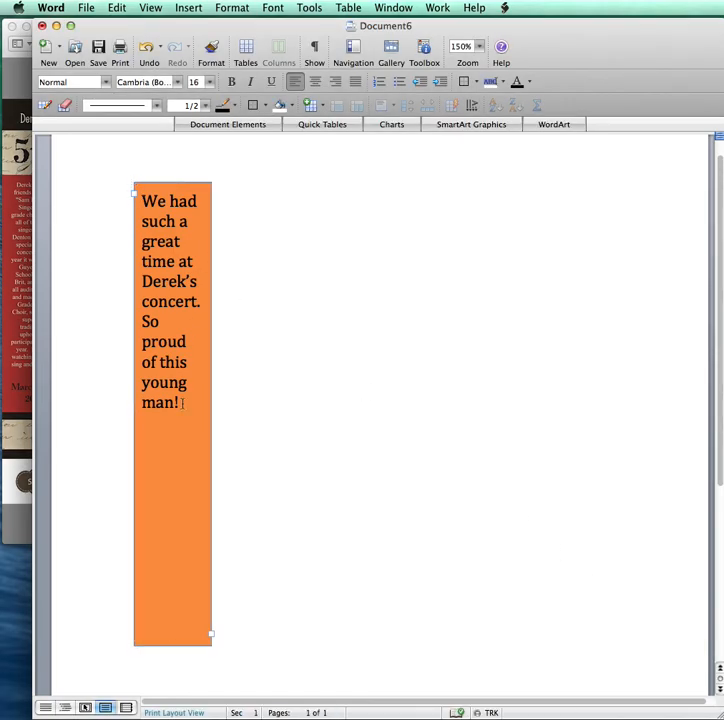
key("super+a")
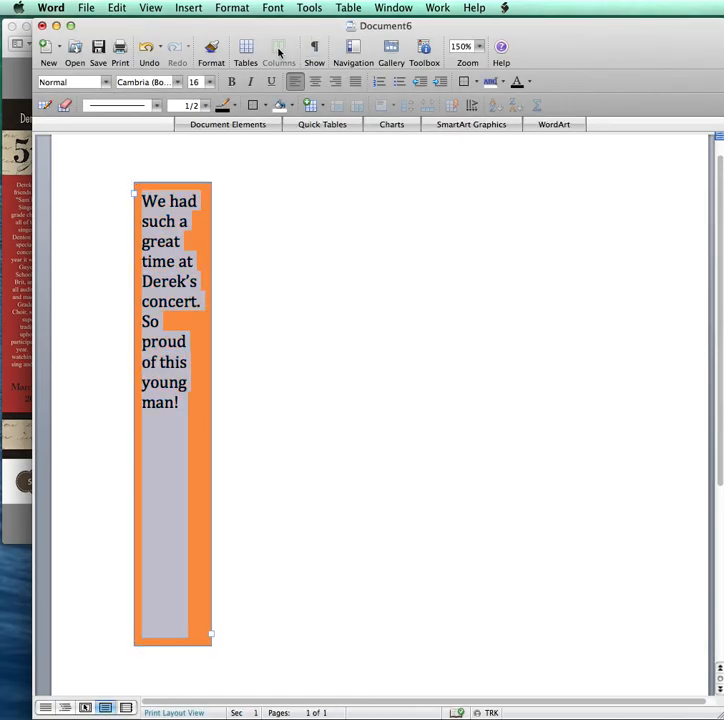
- Change the font color of the selected message to white via Format > Font
left_click(237, 11)
left_click(234, 26)
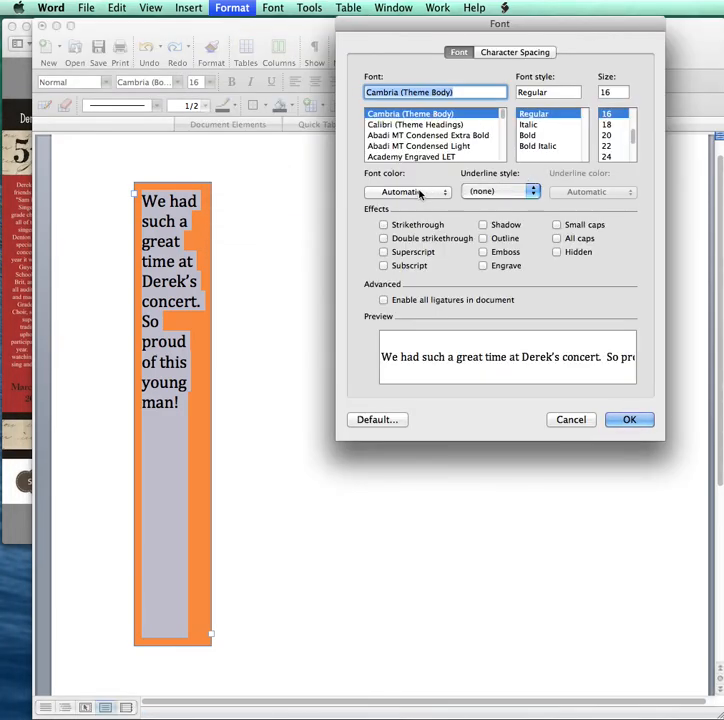
left_click(421, 193)
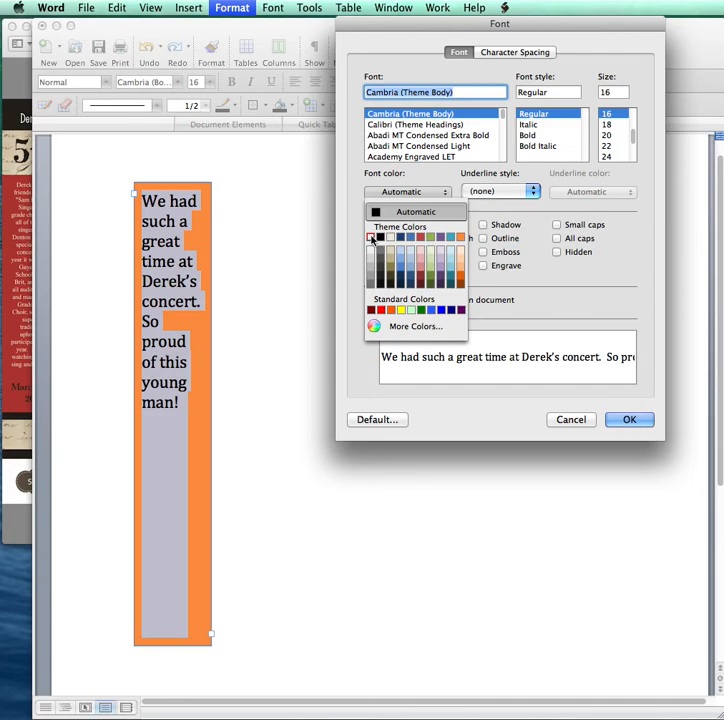
left_click(373, 240)
left_click(624, 422)
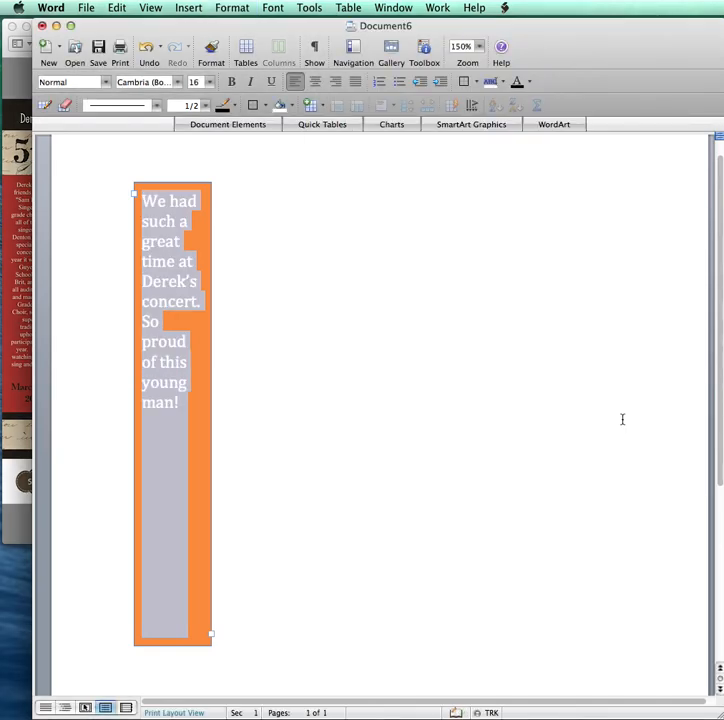
left_click(365, 394)
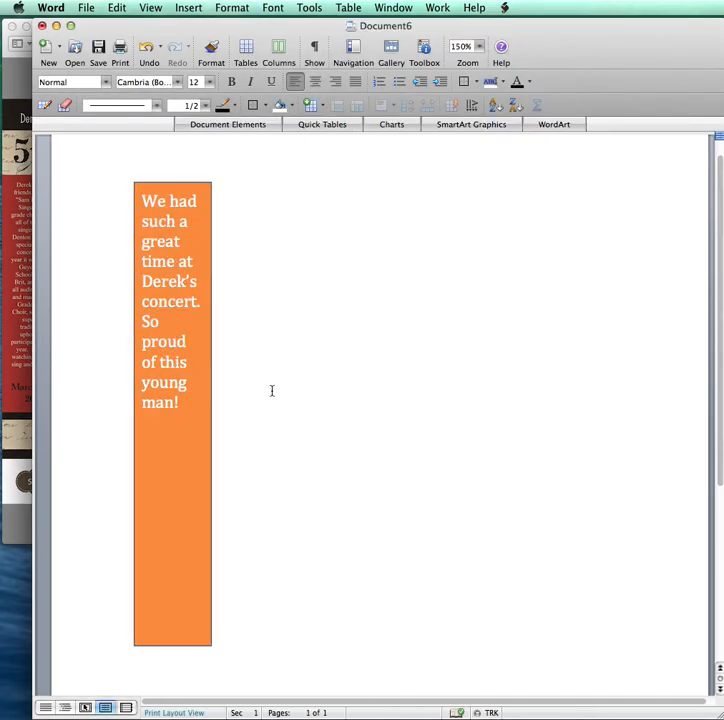